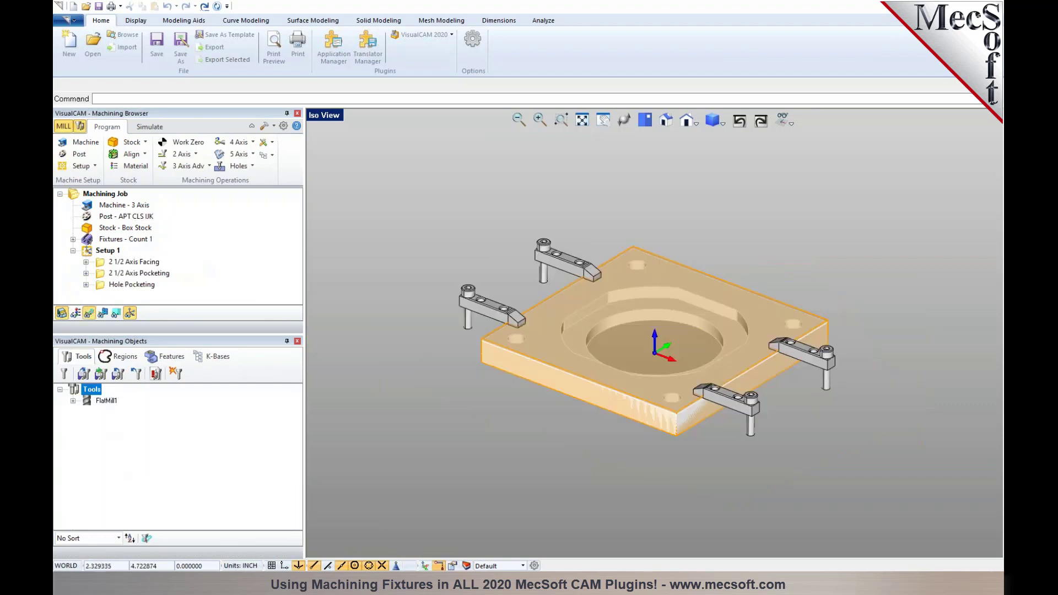
Select the square stock plate in the clamped-plate job
click(692, 270)
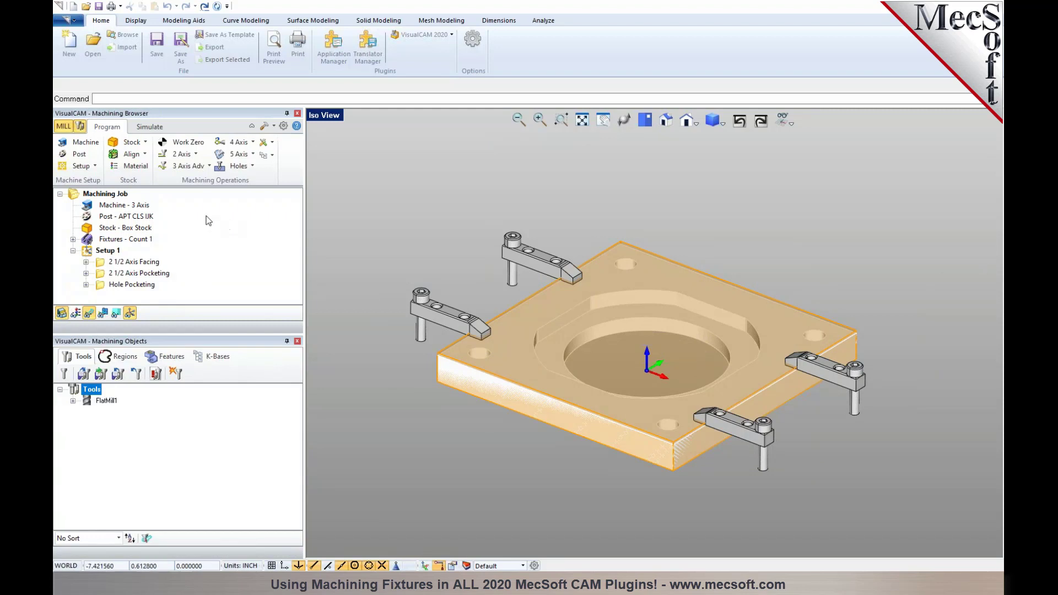
Create Fixture 2 from the clamp solids and save it, bringing the fixture count to 2
click(131, 240)
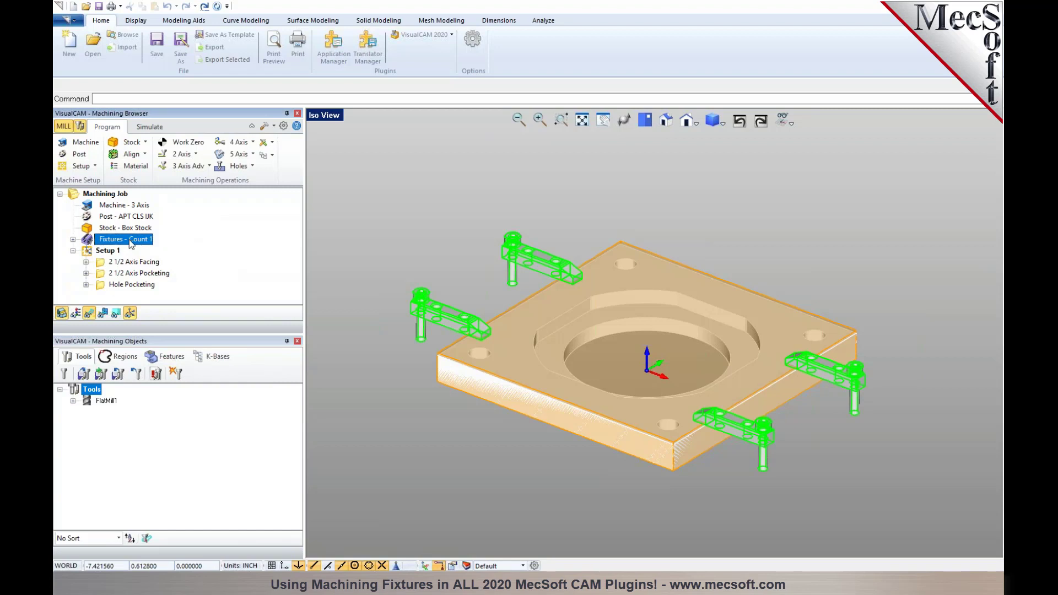
click(74, 240)
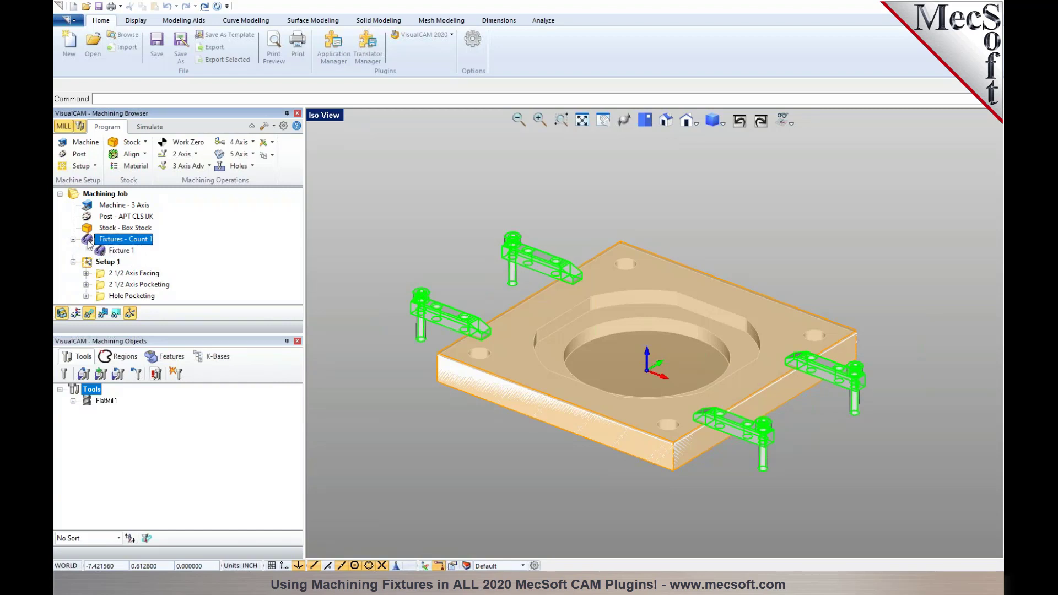
double_click(88, 243)
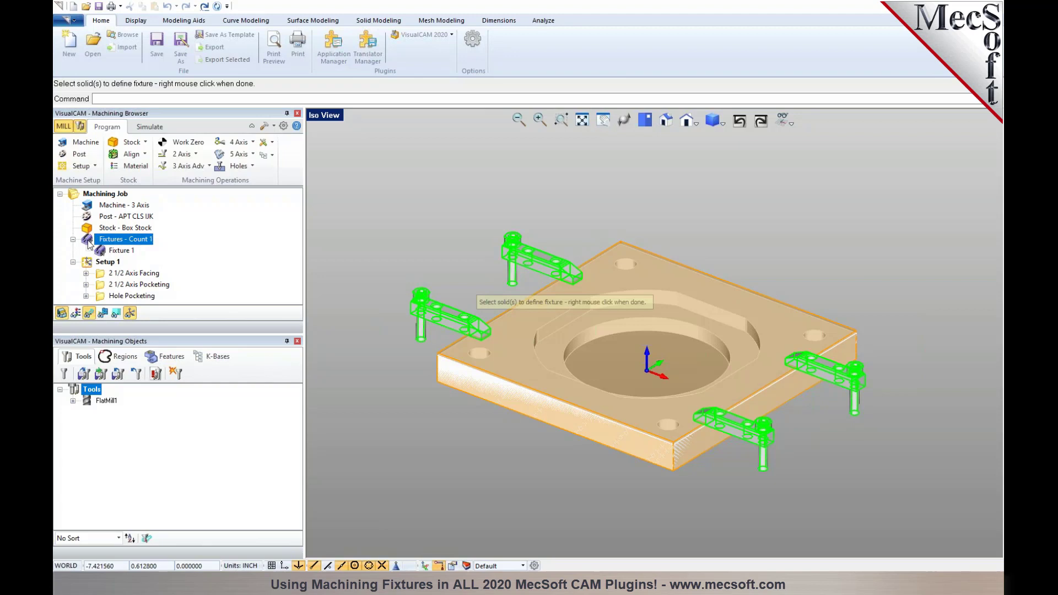
scroll(356, 310, up, 2)
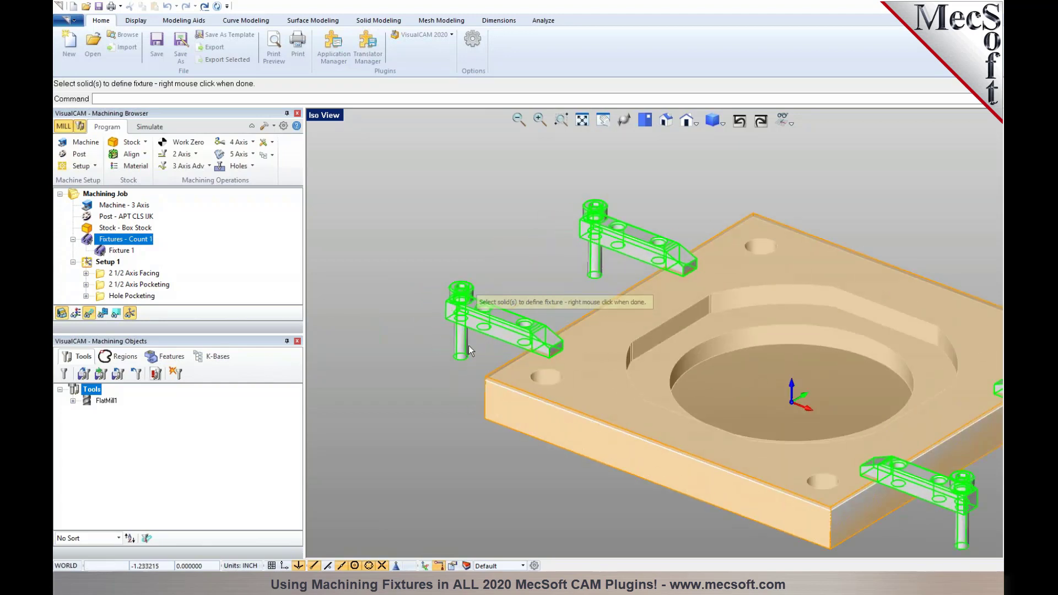
drag(430, 269, 430, 269)
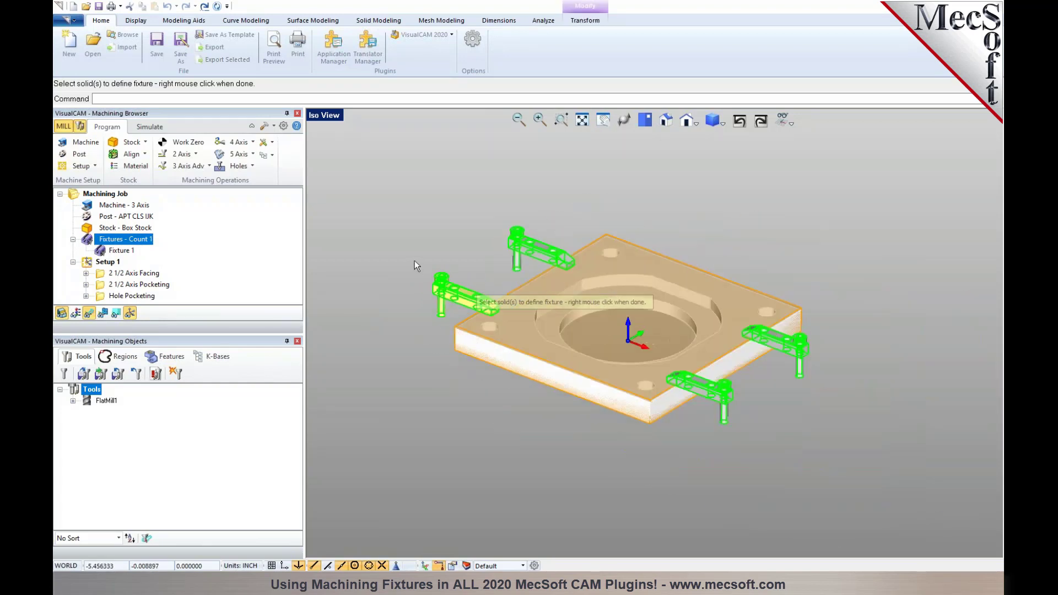
scroll(415, 260, down, 3)
scroll(716, 328, up, 2)
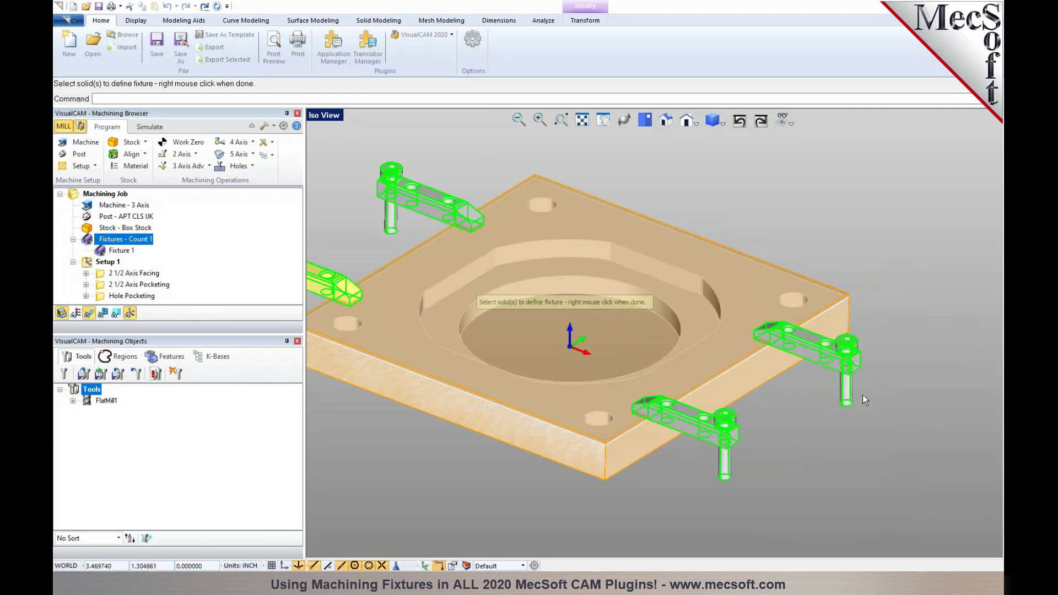
click(842, 342)
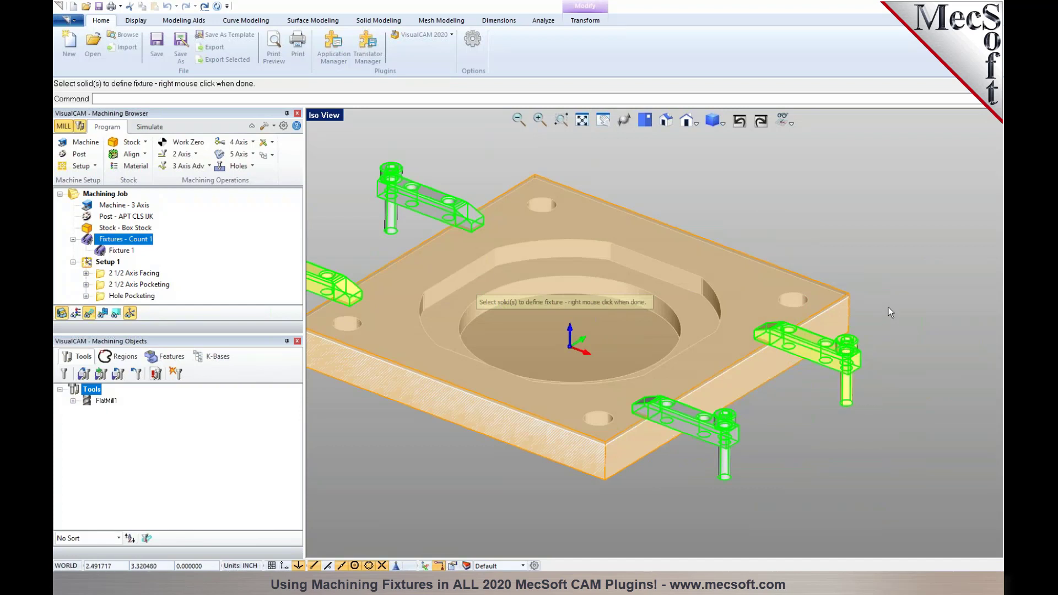
right_click(889, 306)
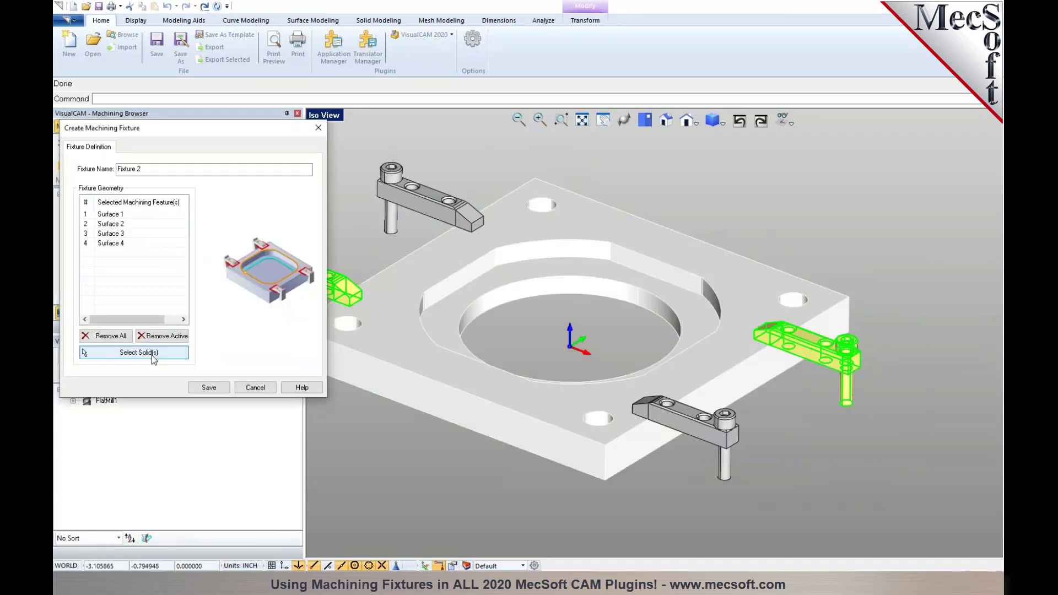
click(209, 387)
Compare the clamps of Fixture 2 and Fixture 1, then enlarge the job tree to list all operations
click(469, 458)
scroll(480, 457, down, 2)
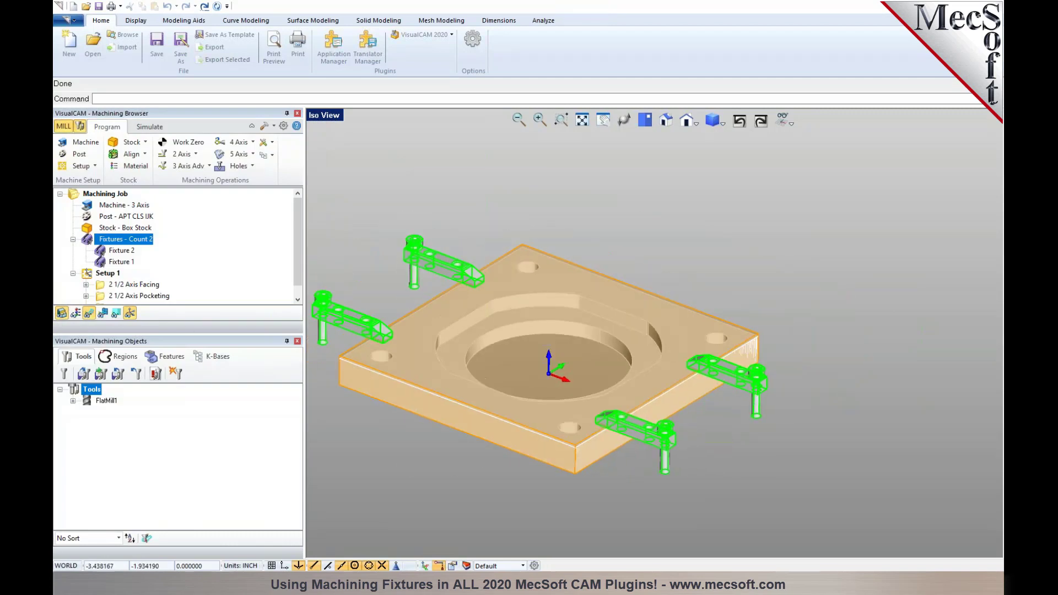
click(124, 253)
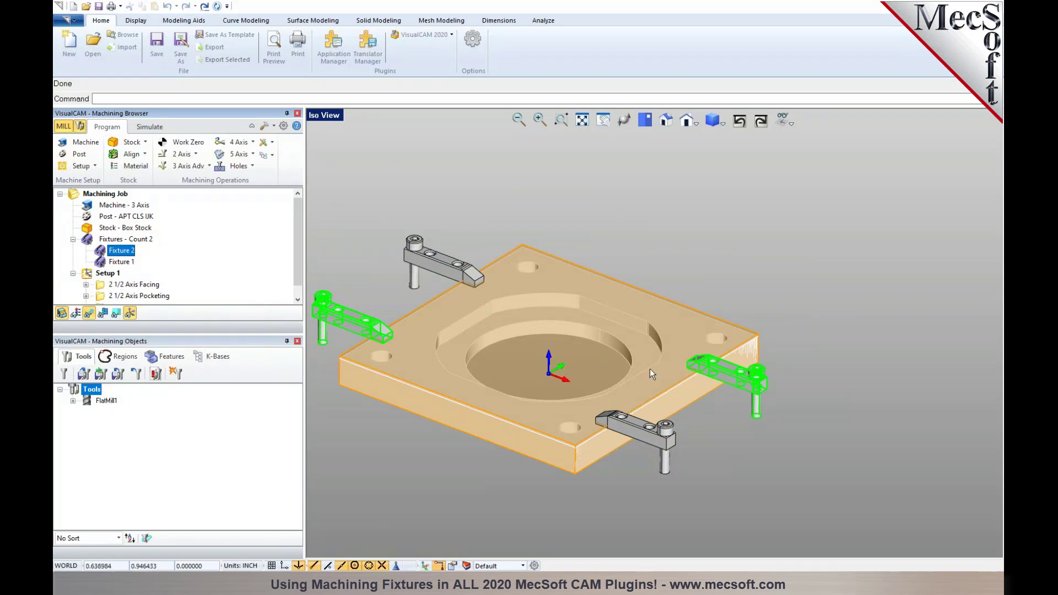
click(129, 263)
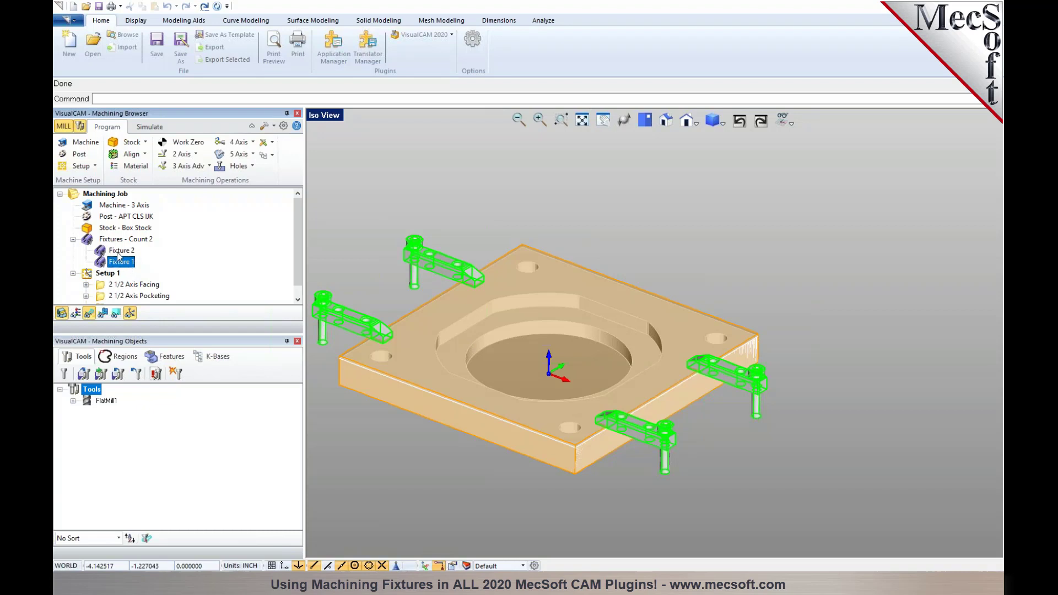
click(120, 251)
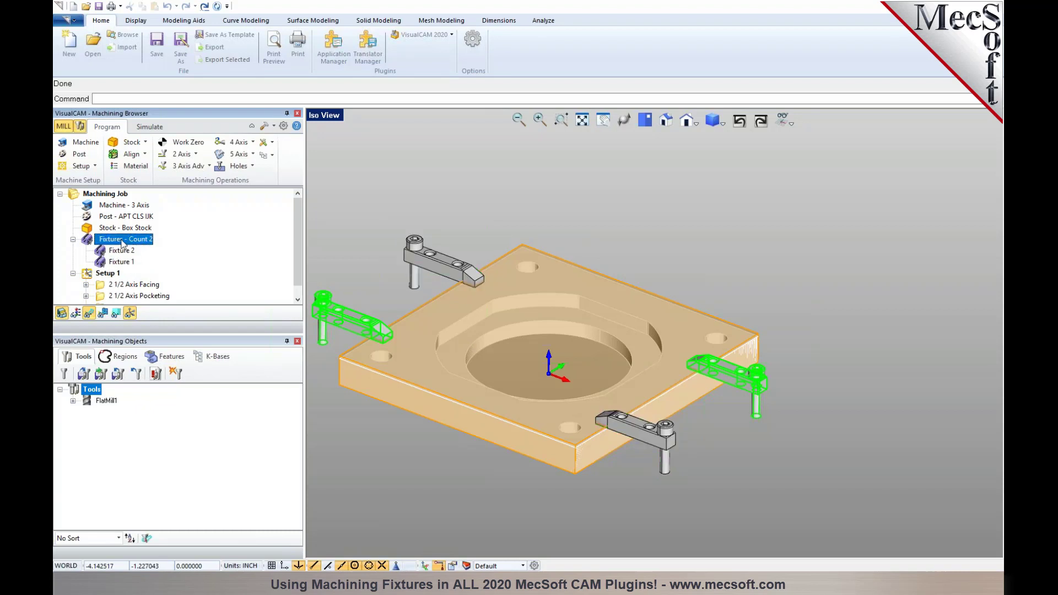
click(122, 264)
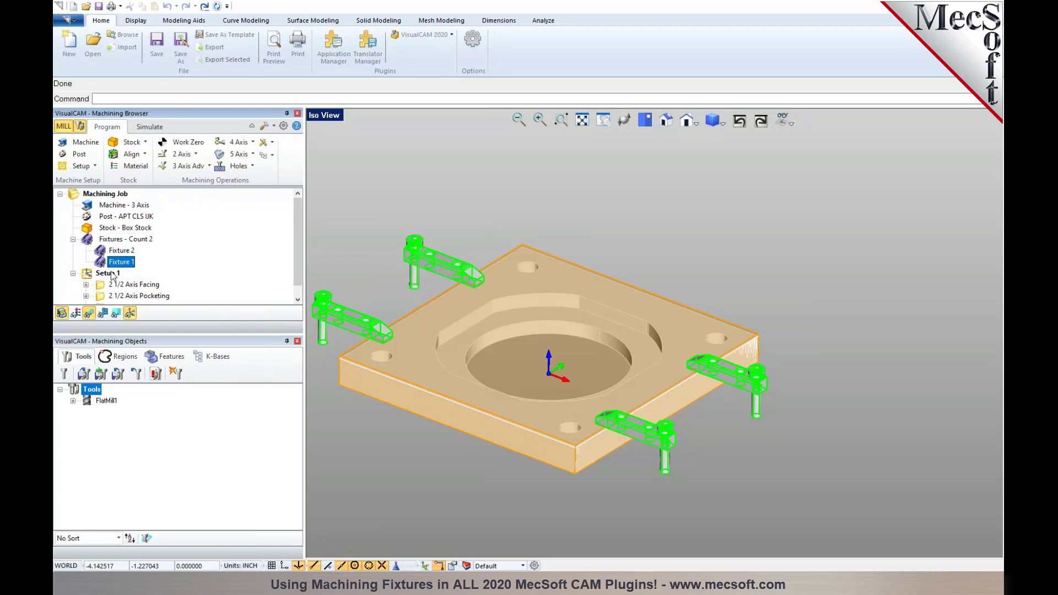
drag(175, 334, 175, 368)
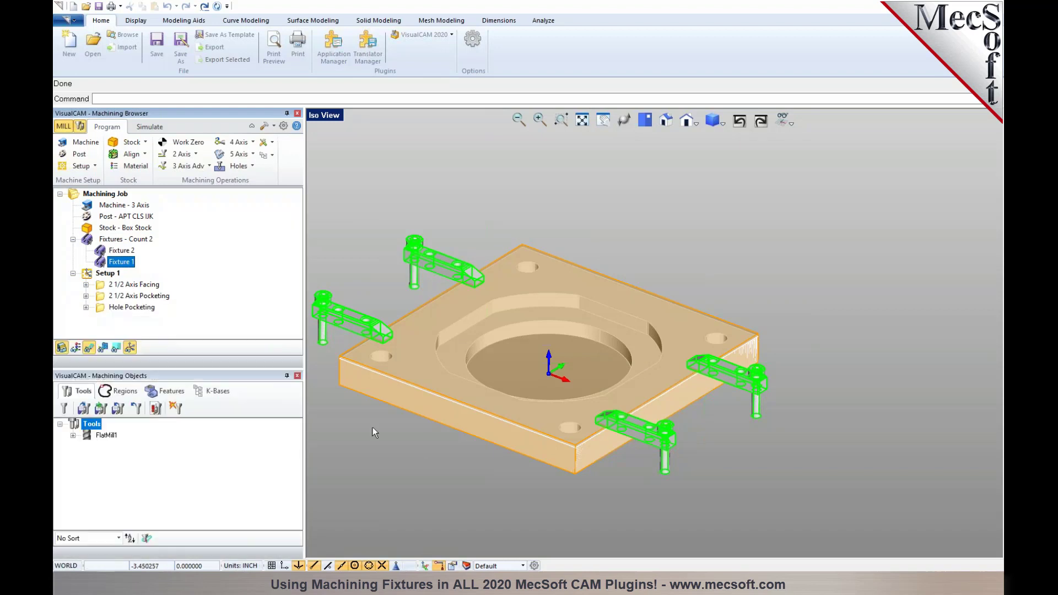
middle_drag(508, 452, 499, 418)
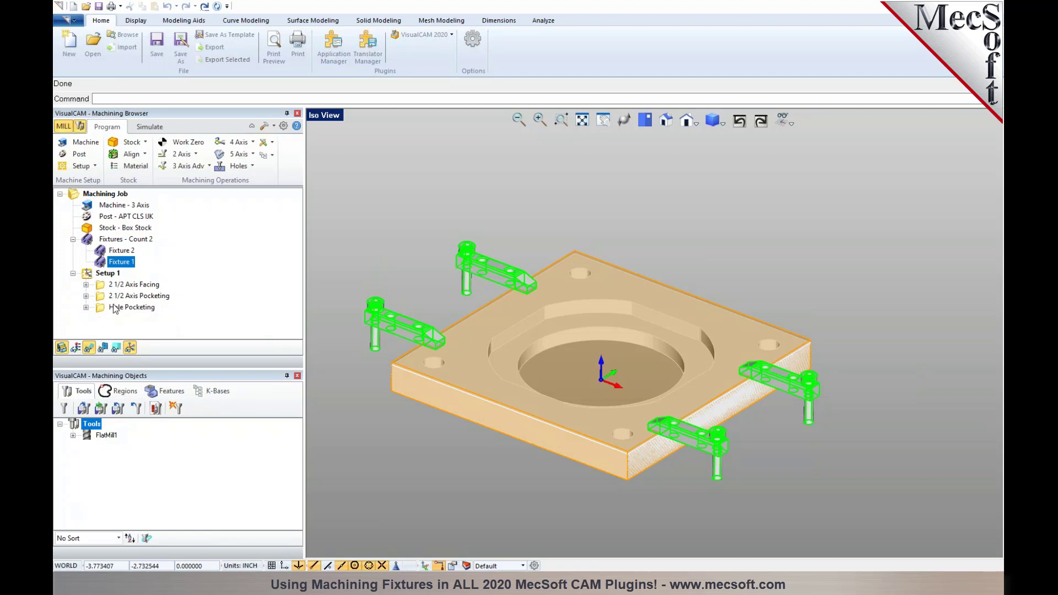
Simulate Setup 1's toolpaths without clamps, then reset to the uncut stock
right_click(106, 276)
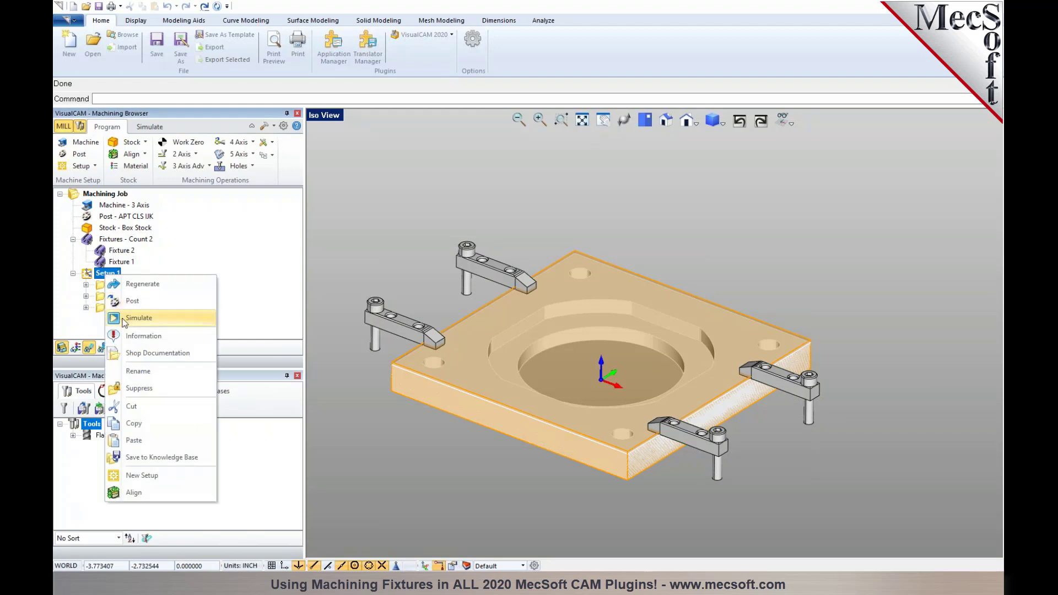
click(125, 319)
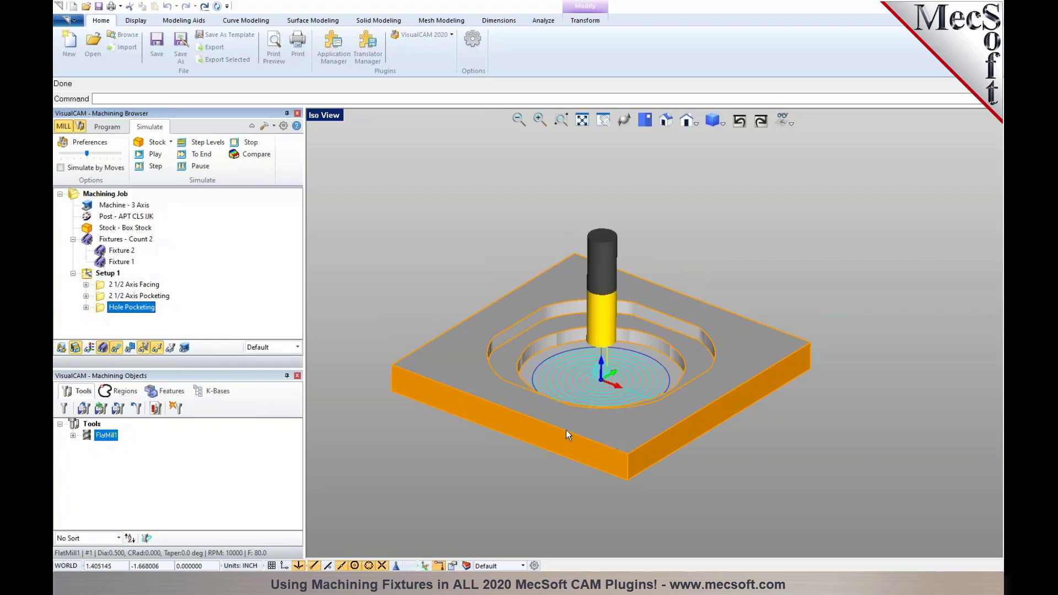
click(105, 274)
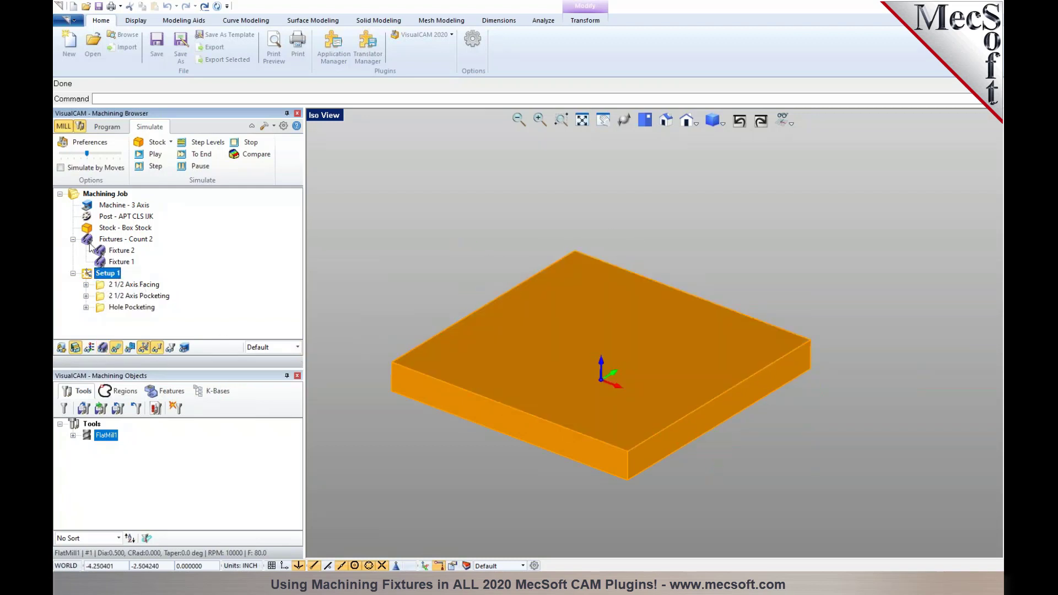
Assign both fixtures to Setup 1 and rebuild the setup
double_click(88, 275)
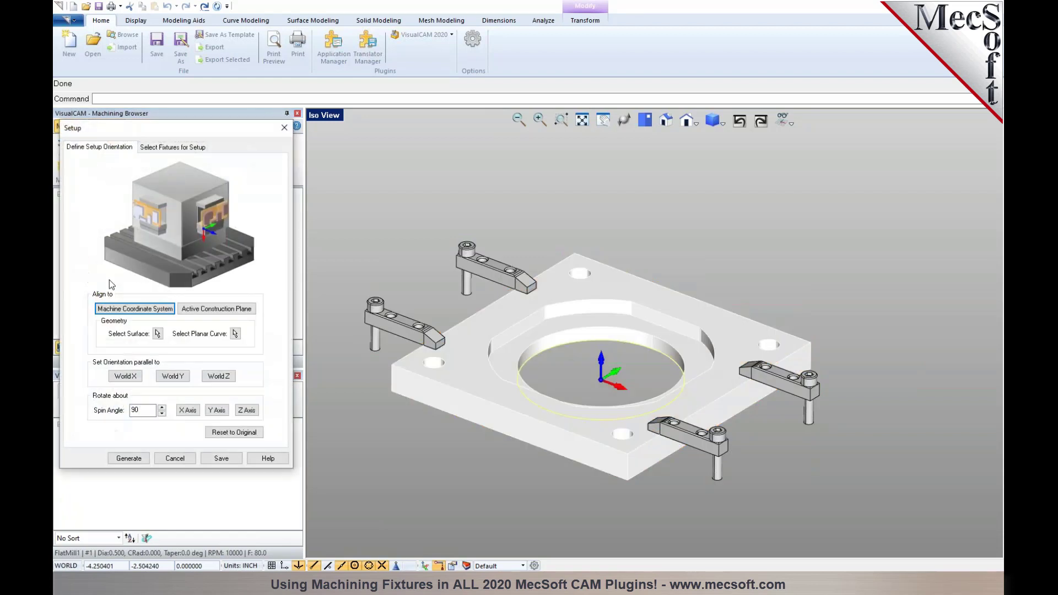
click(179, 148)
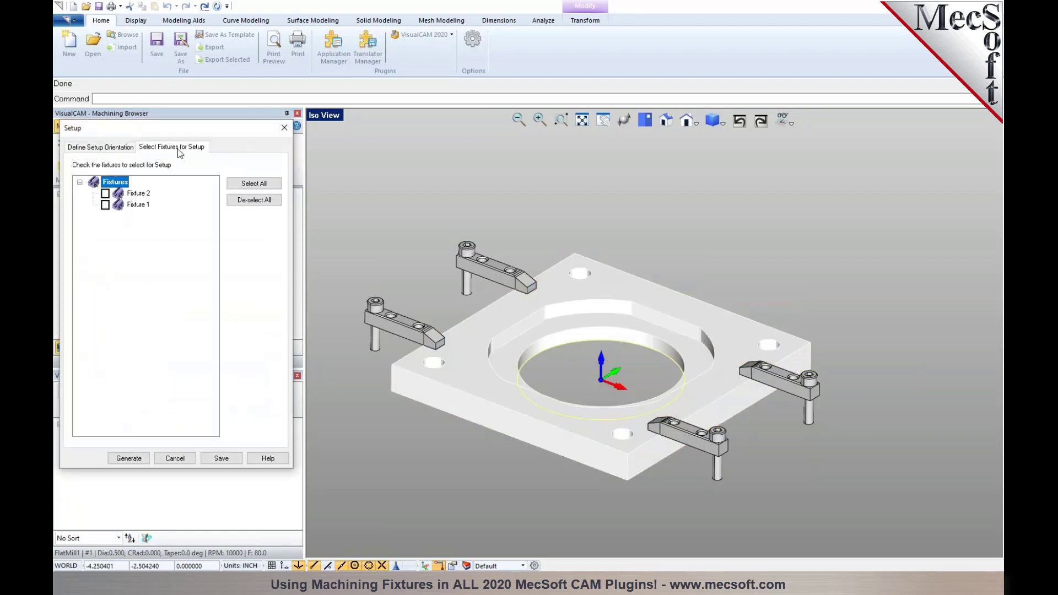
click(105, 205)
click(138, 458)
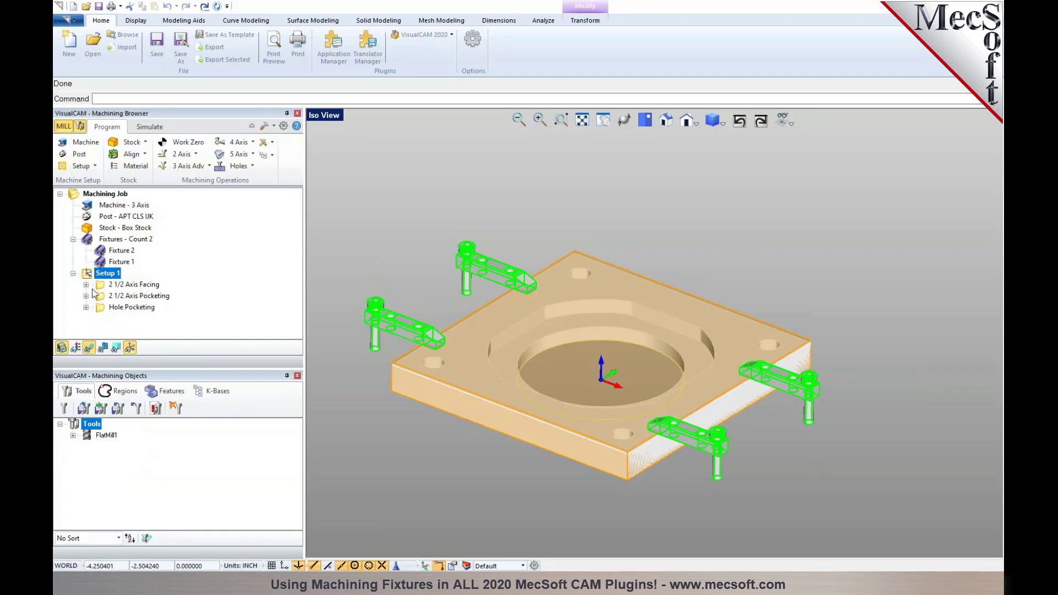
Run the toolpath simulation, continuing past the collision warning
click(151, 128)
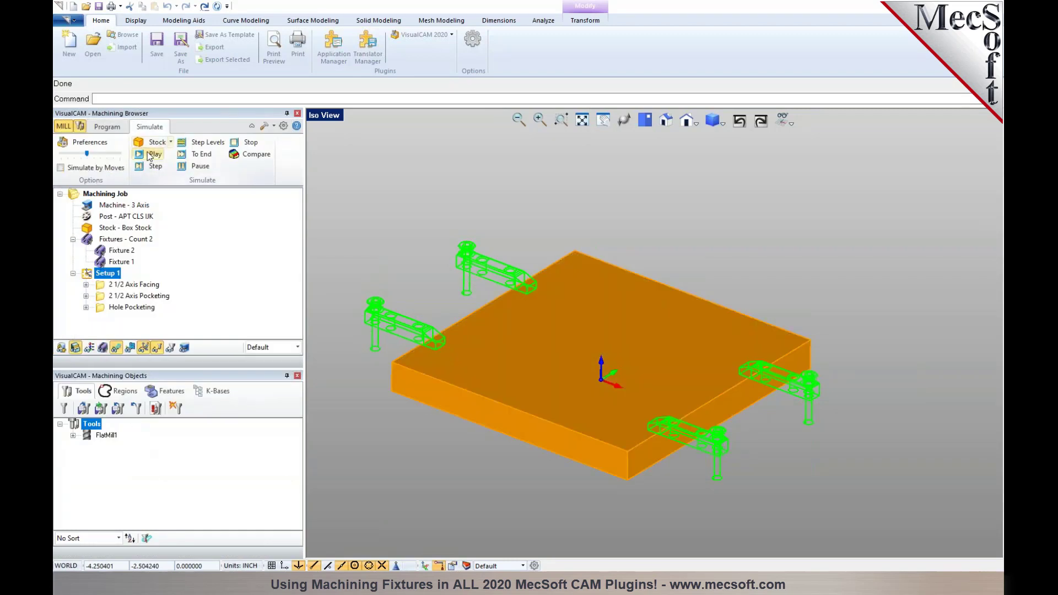
click(149, 155)
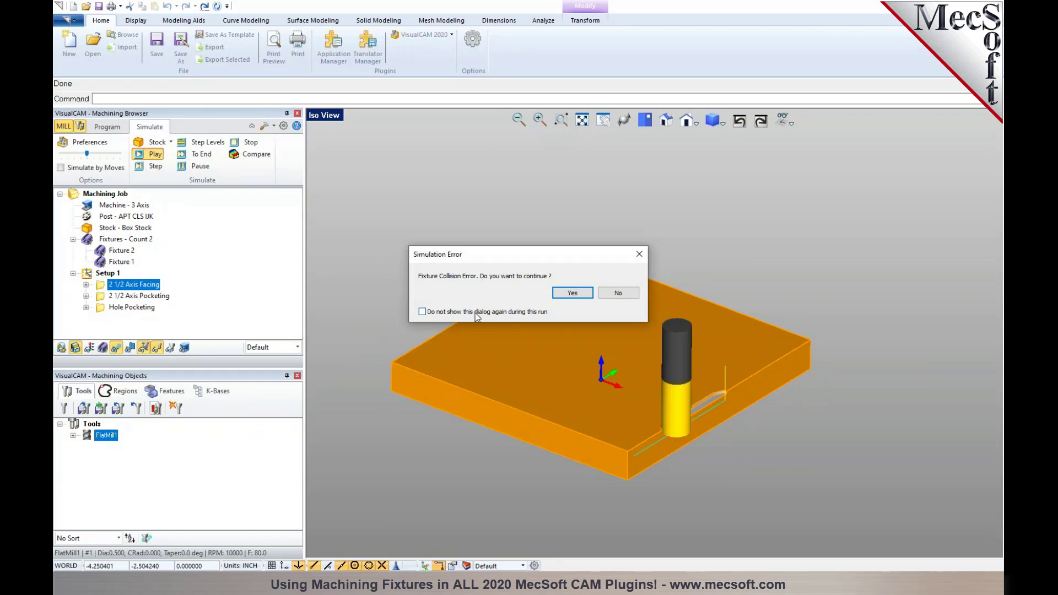
click(571, 294)
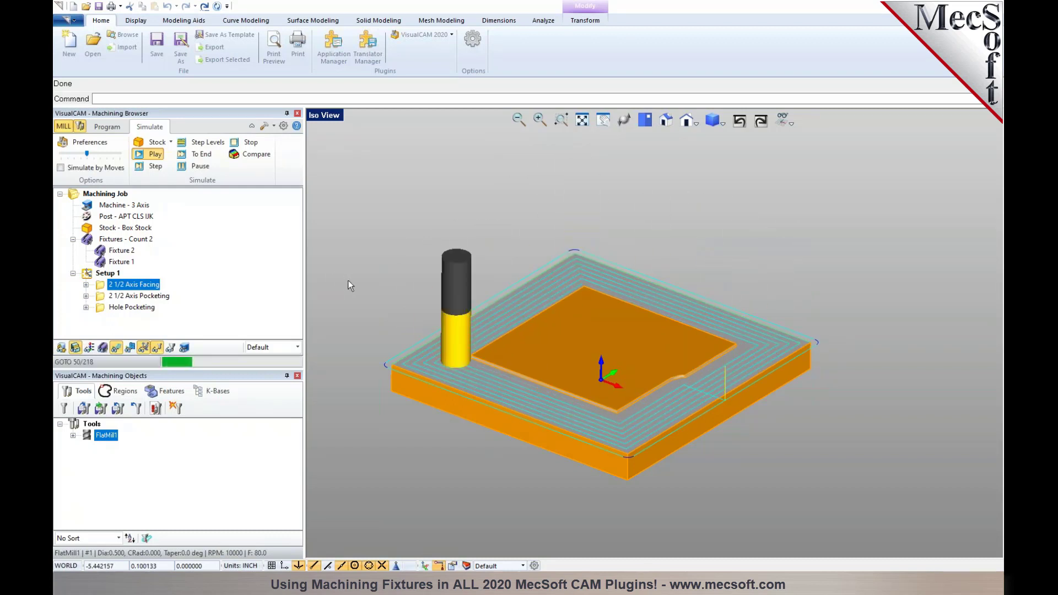
Show the clamp fixtures and replay Setup 1's simulation to watch the facing passes
click(102, 348)
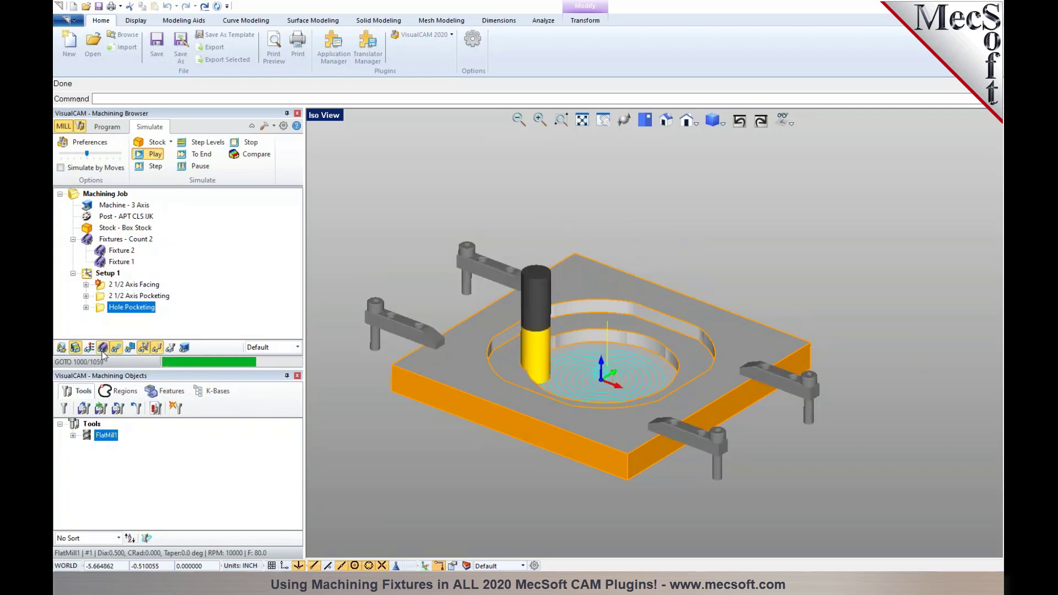
click(102, 278)
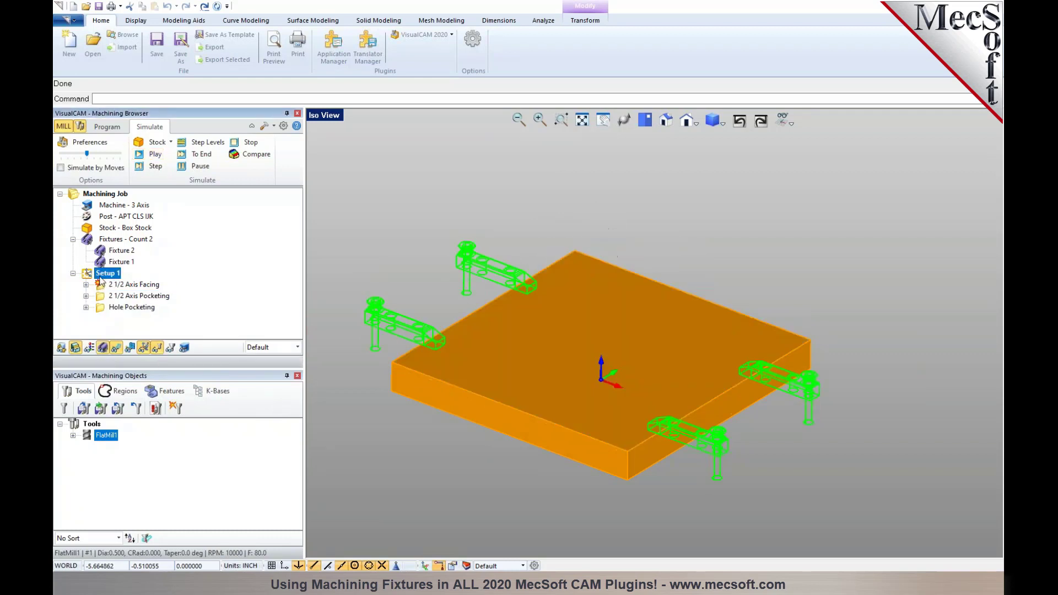
click(148, 156)
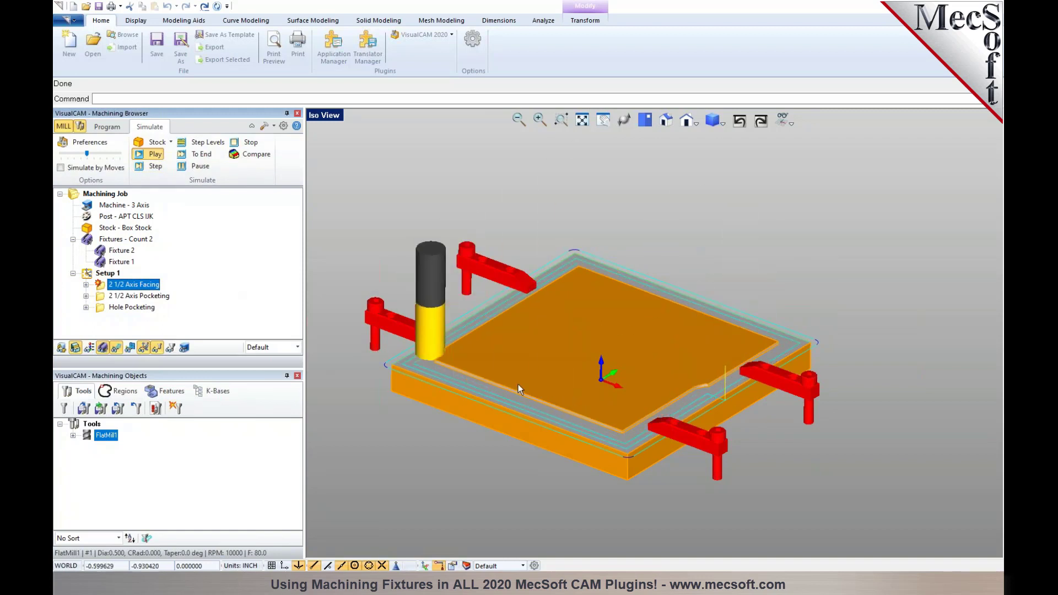
scroll(433, 346, up, 2)
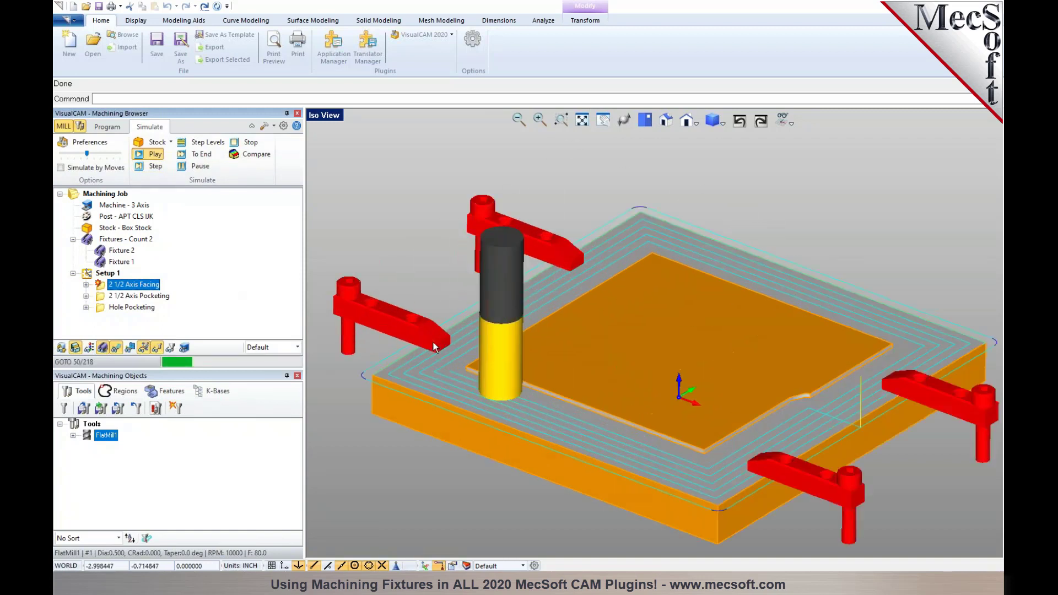
scroll(433, 346, up, 2)
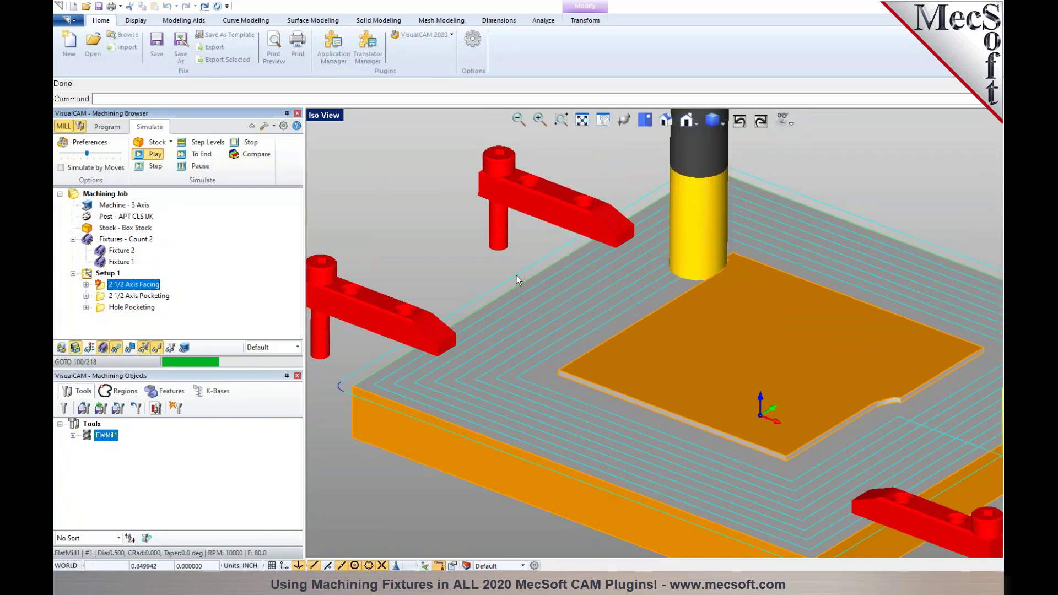
scroll(492, 296, down, 3)
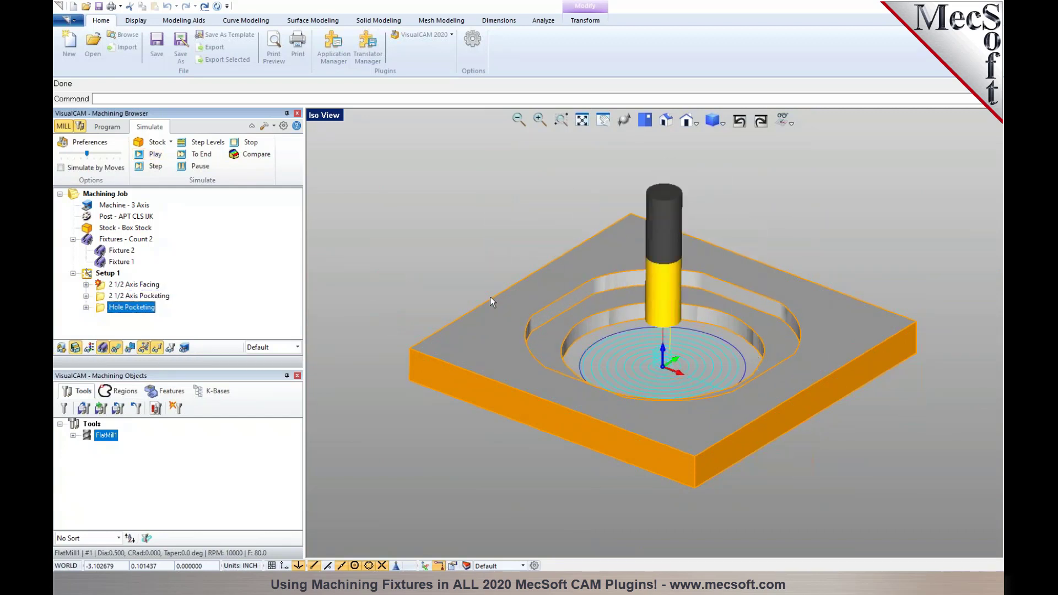
Inspect the 2 1/2 Axis Facing toolpath's move list, jumping the tool to move 19
click(153, 284)
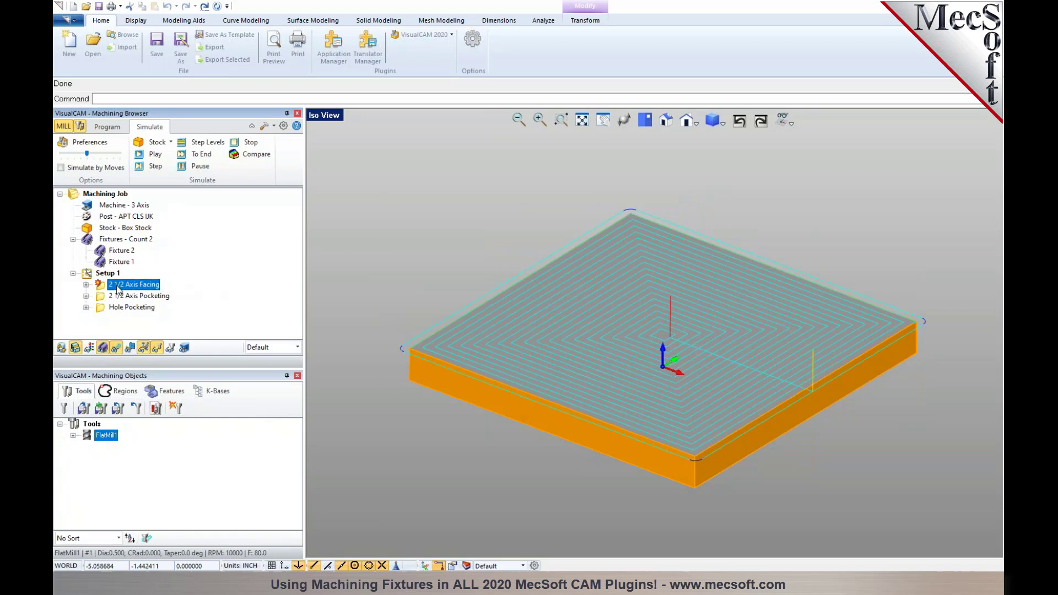
click(86, 284)
click(117, 319)
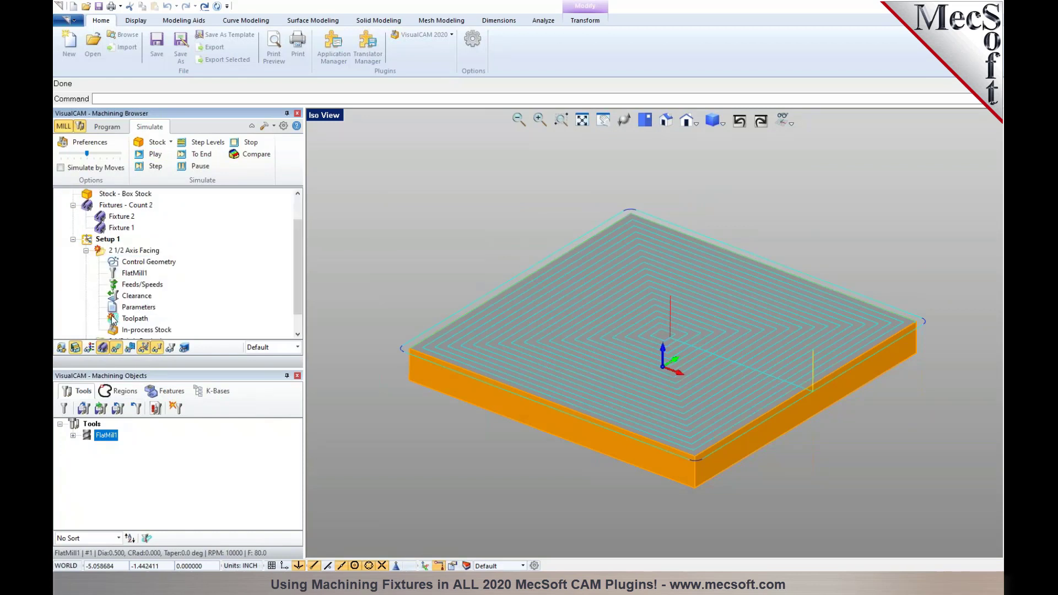
drag(171, 488, 640, 333)
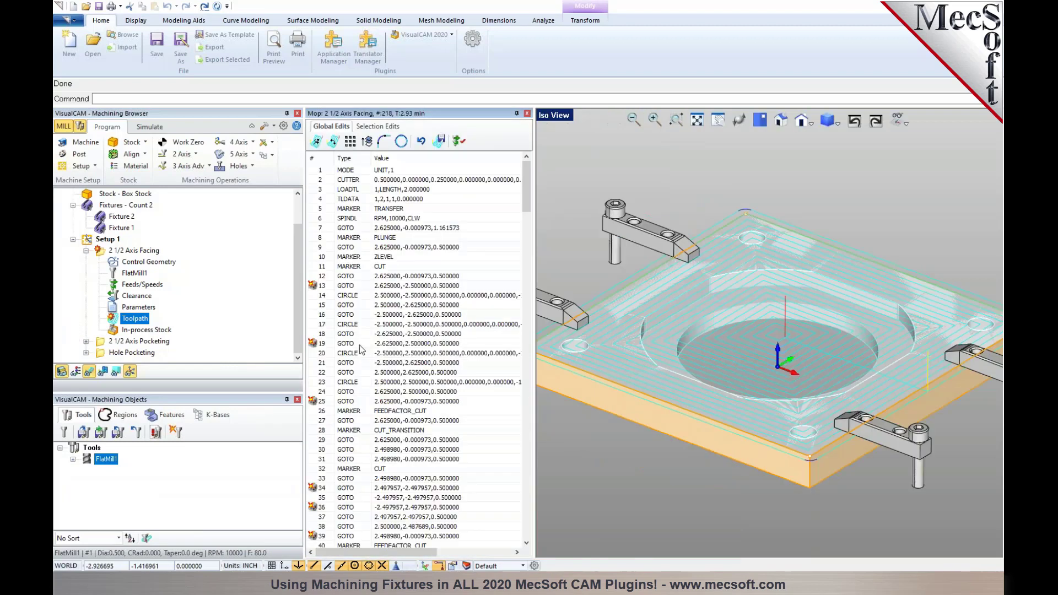
click(378, 285)
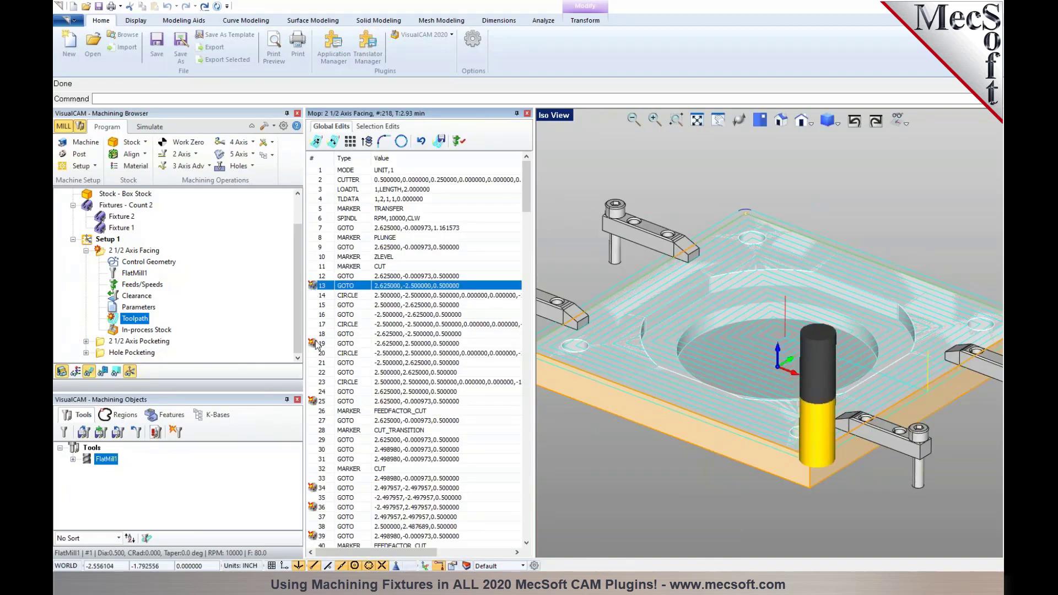
click(411, 345)
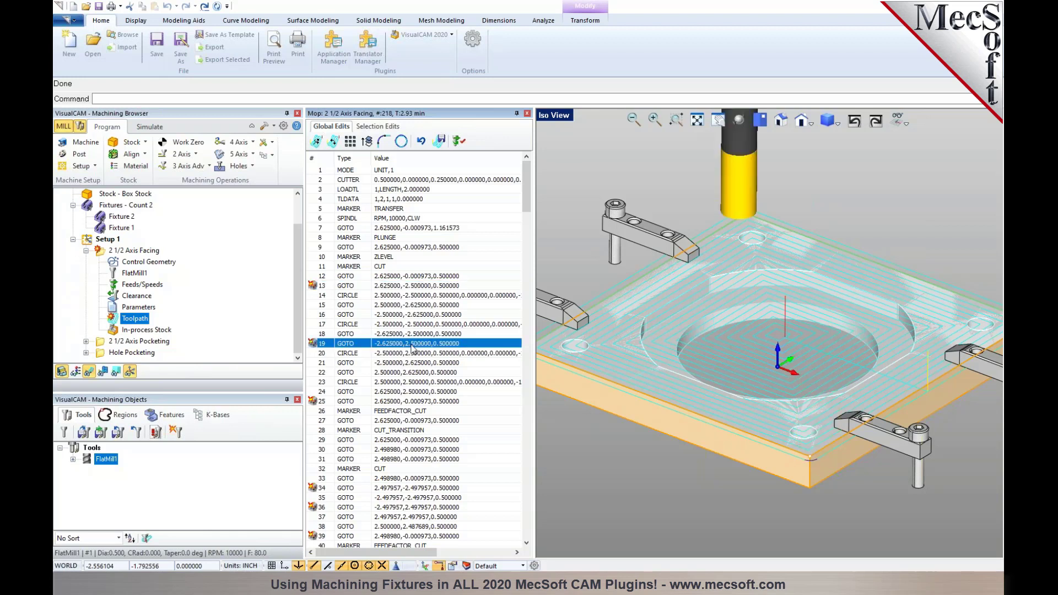
click(528, 114)
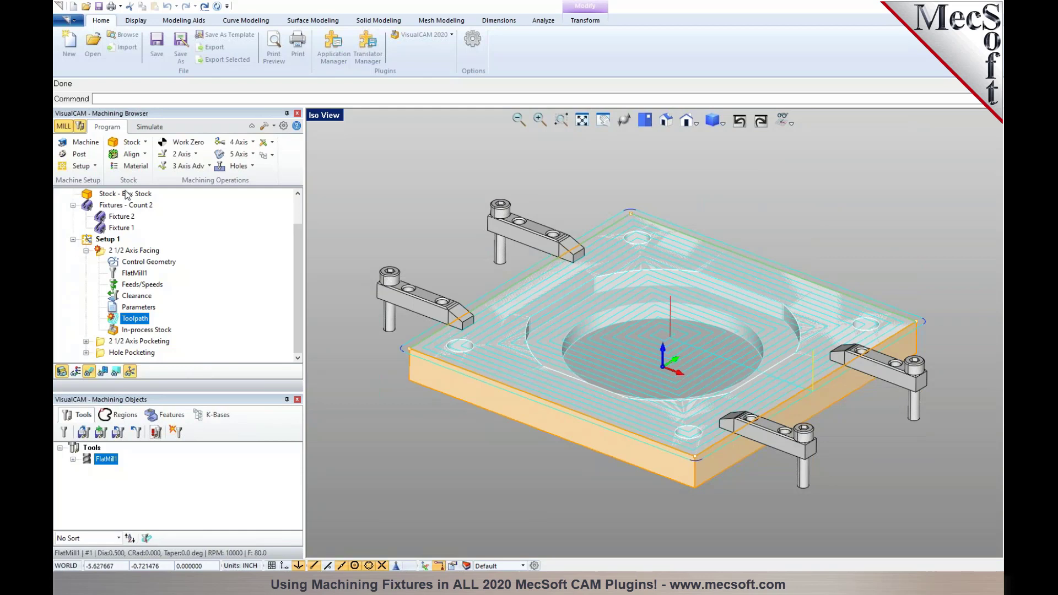
click(106, 240)
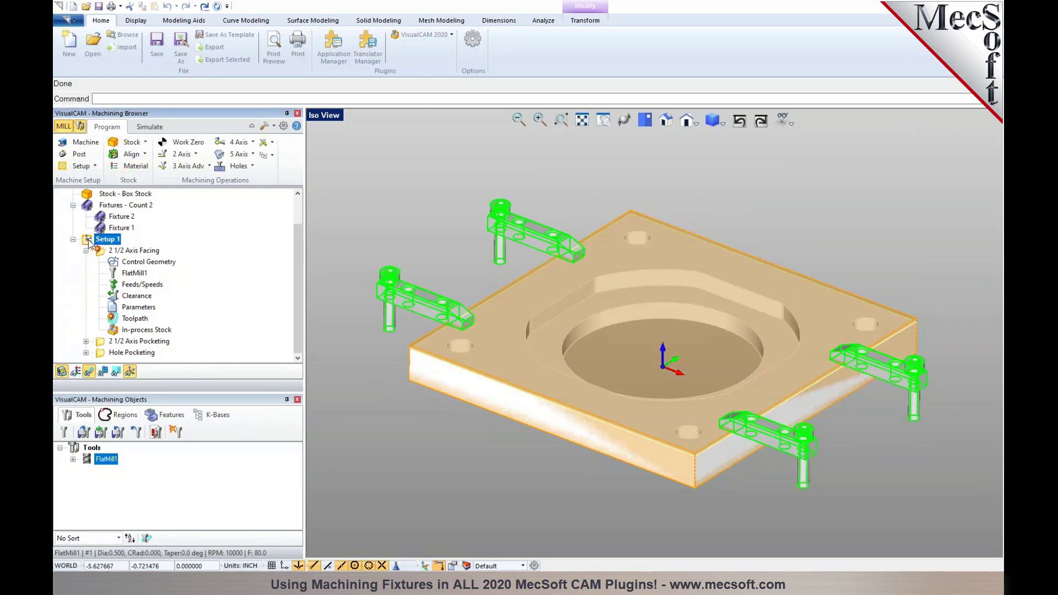
double_click(89, 241)
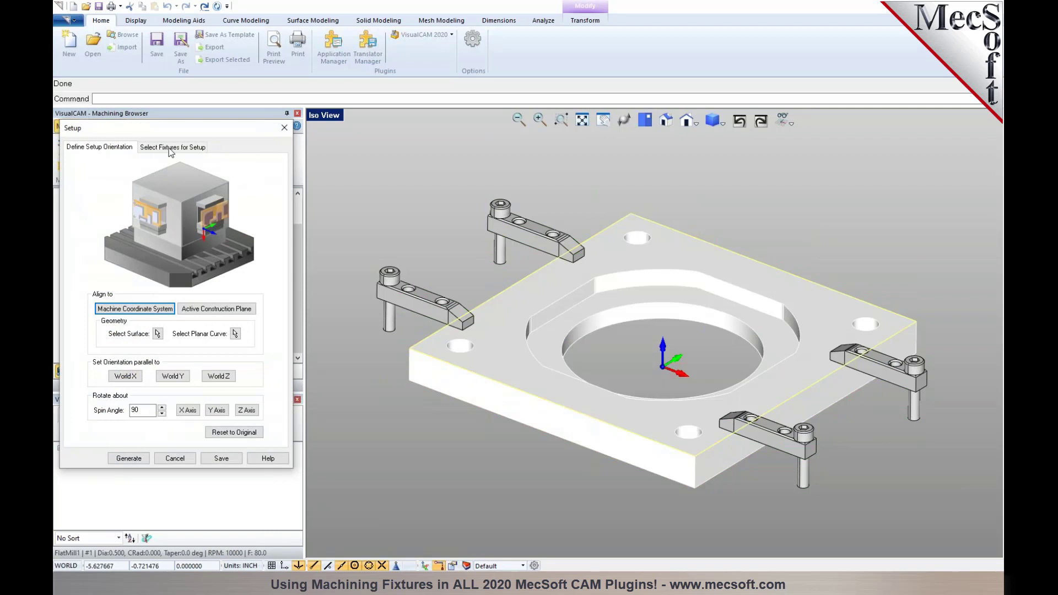
click(170, 149)
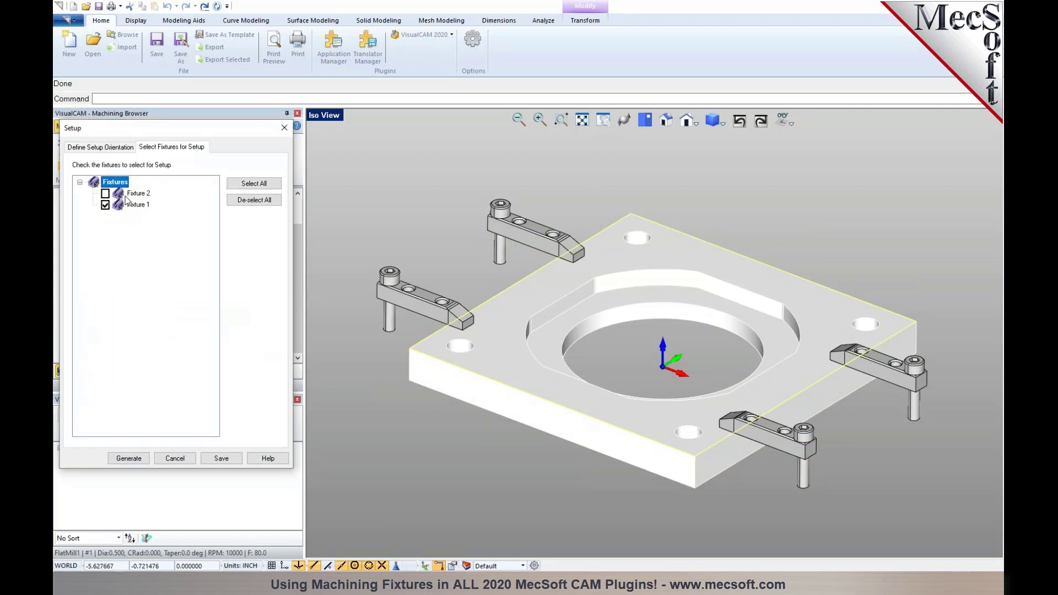
click(176, 459)
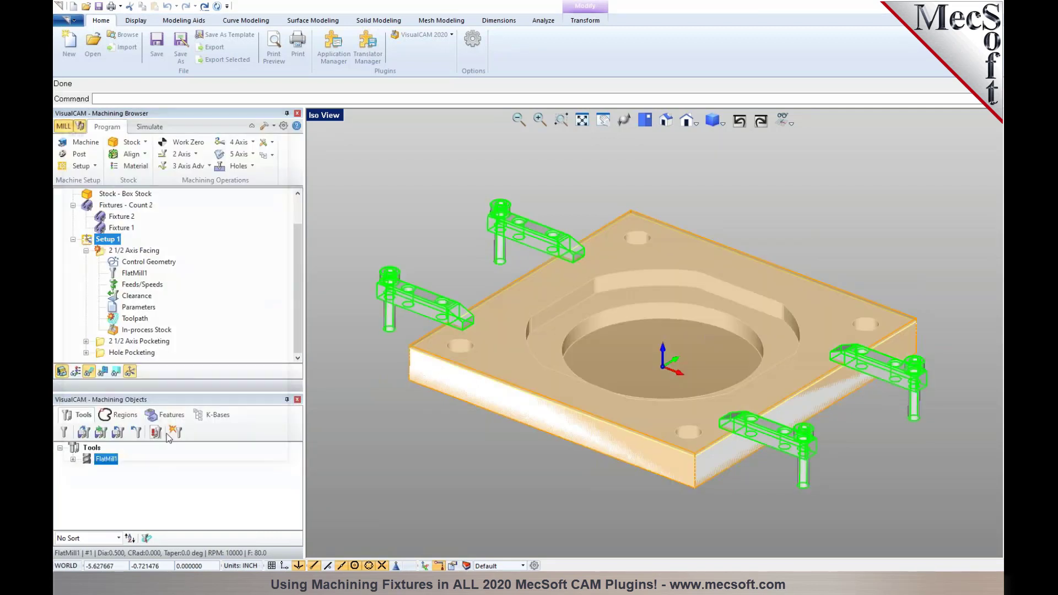
click(103, 252)
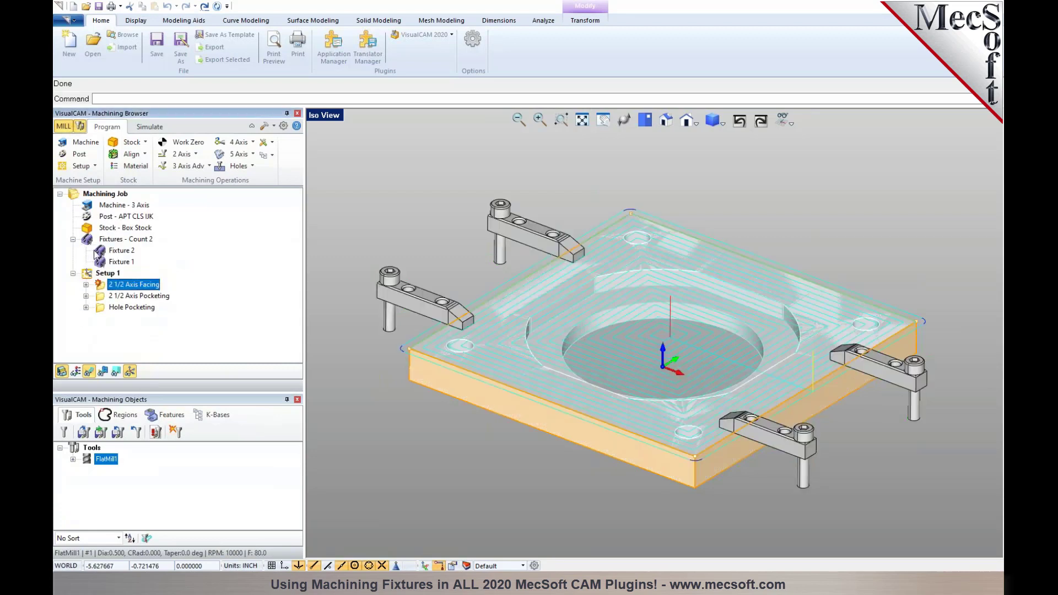
Regenerate the 2 1/2 Axis Facing toolpath around the clamps, then review Setup 1's assigned fixtures
right_click(108, 288)
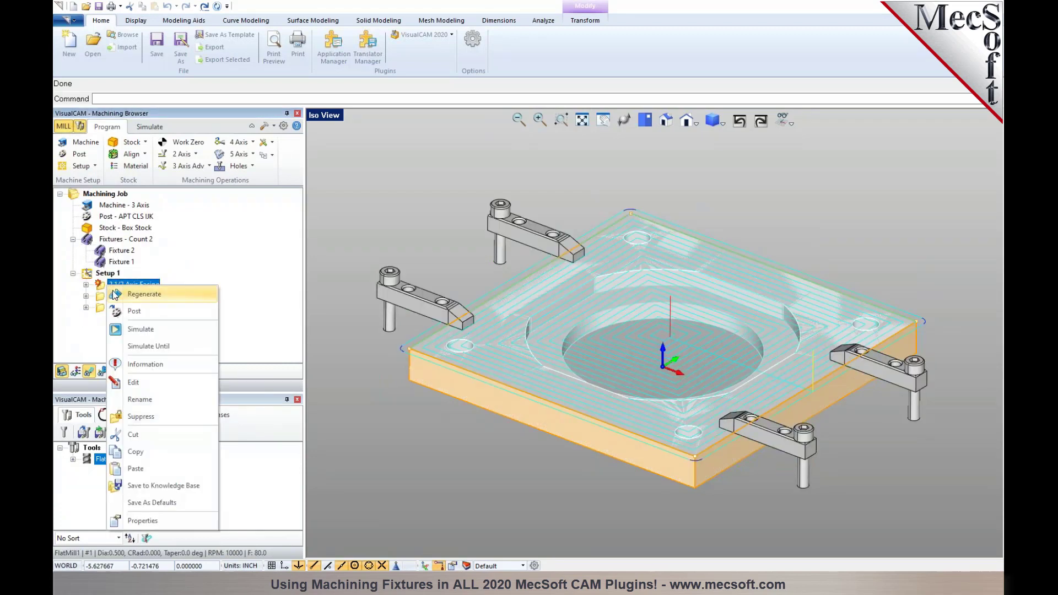
click(116, 294)
scroll(411, 323, up, 5)
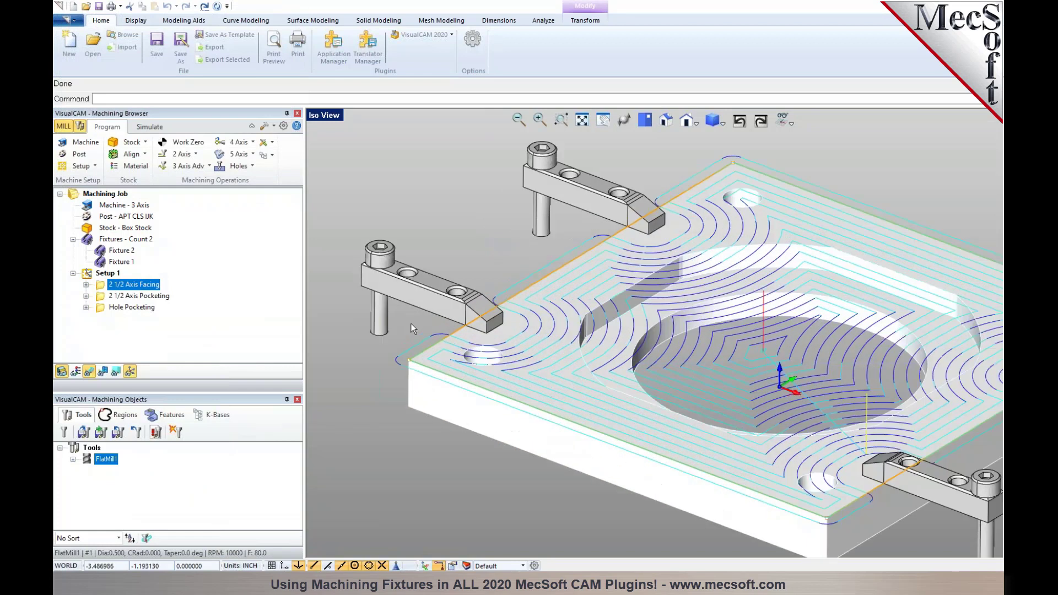
scroll(411, 323, up, 3)
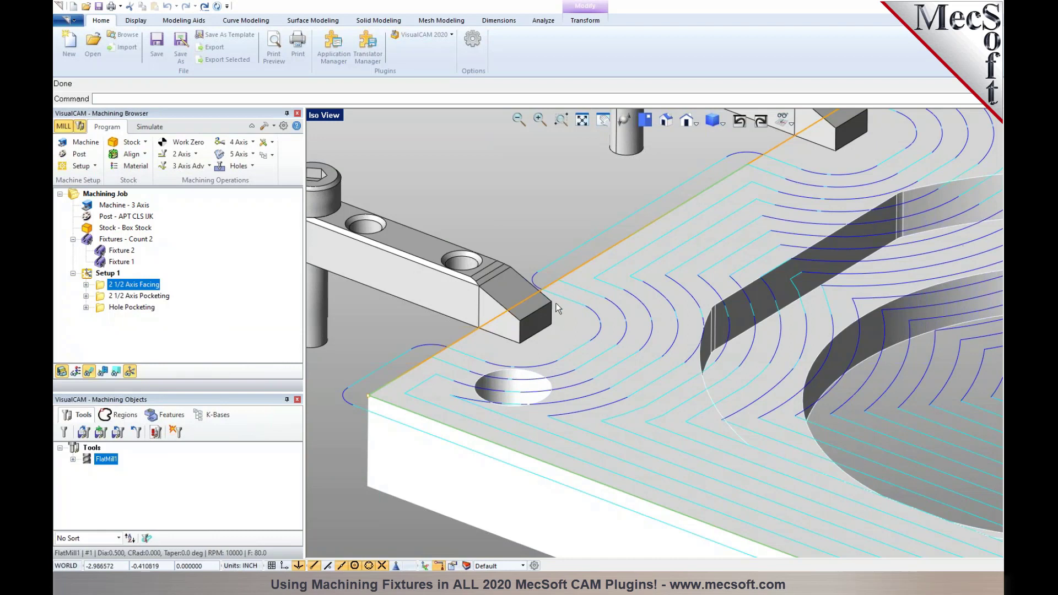
scroll(488, 322, down, 2)
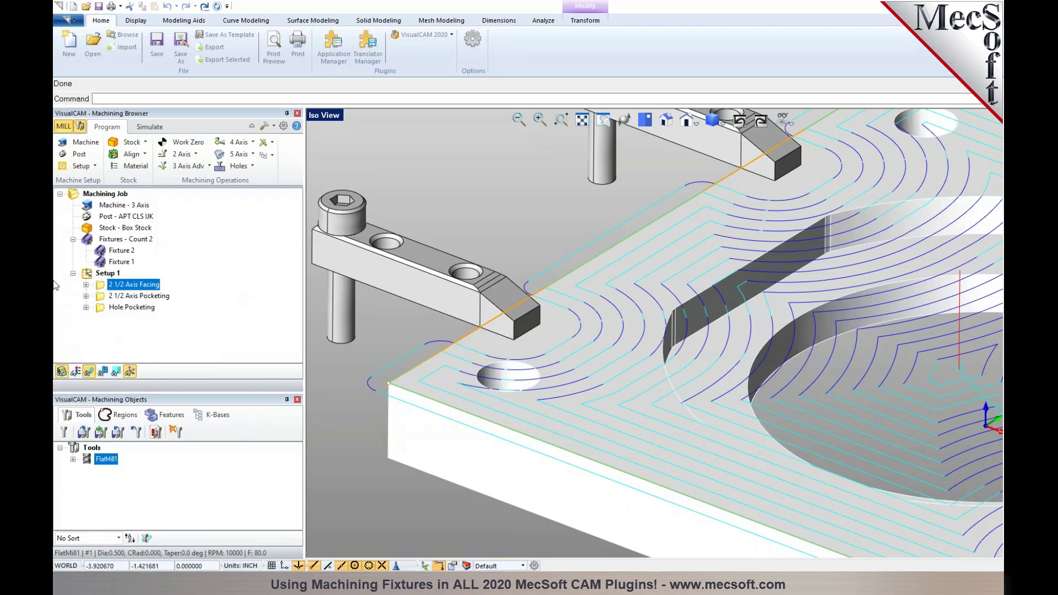
double_click(92, 276)
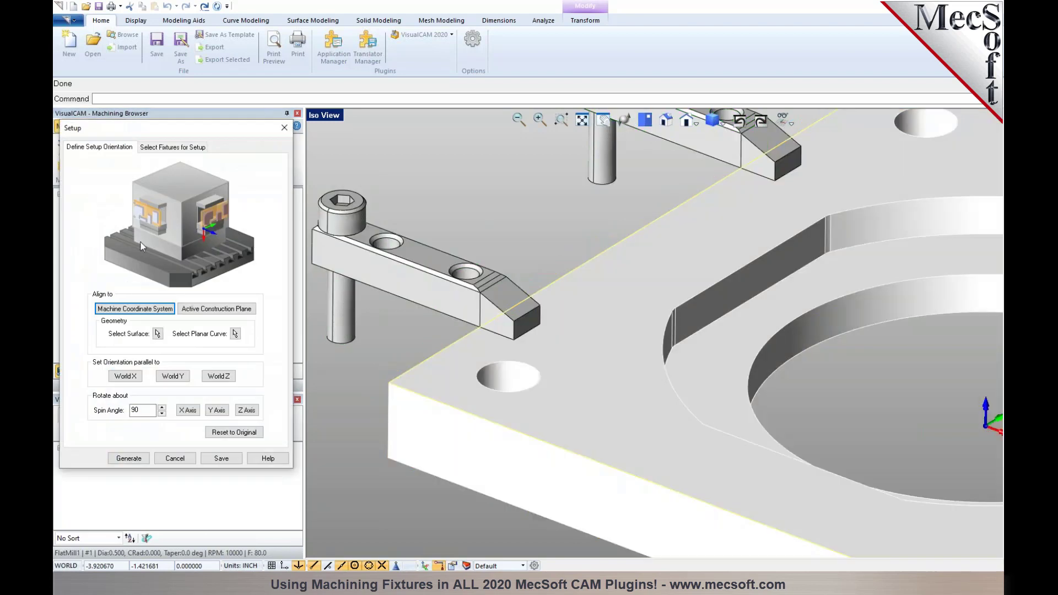
click(174, 148)
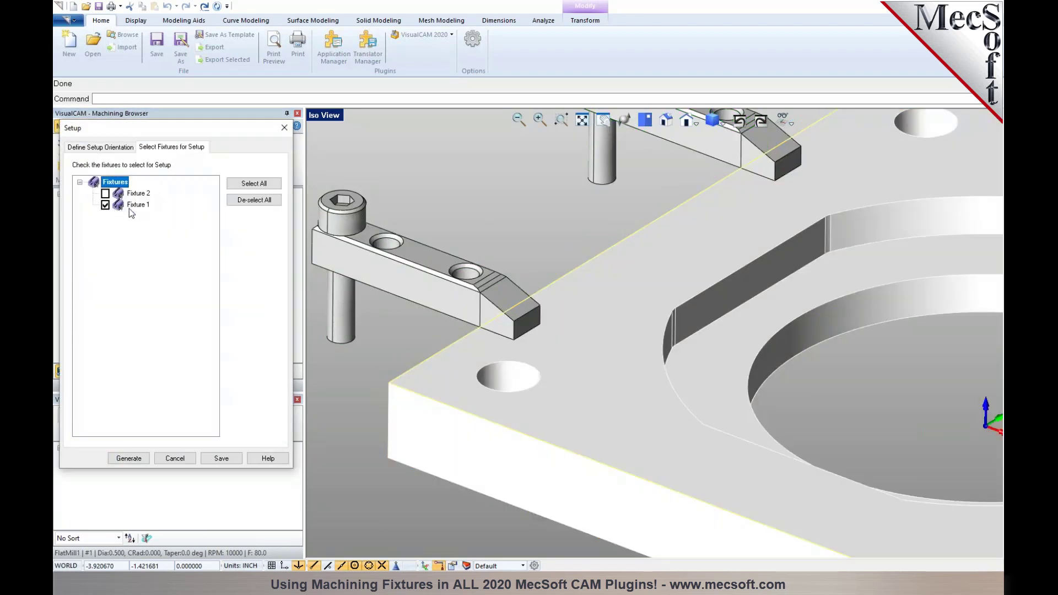